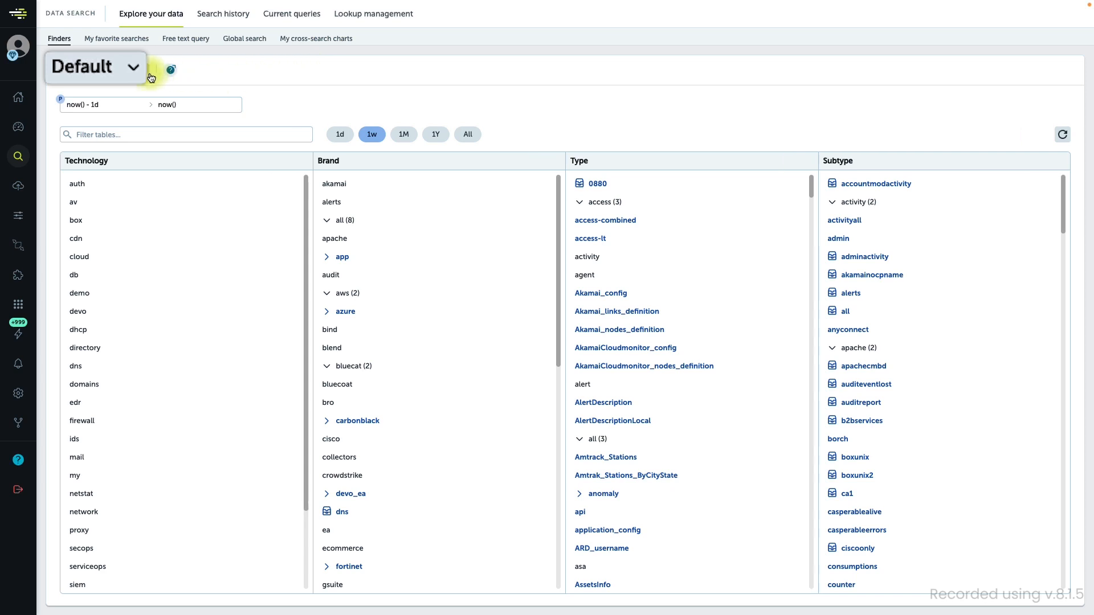
Switch to the aliased finder and open the data table under demo and ecommerce
click(135, 70)
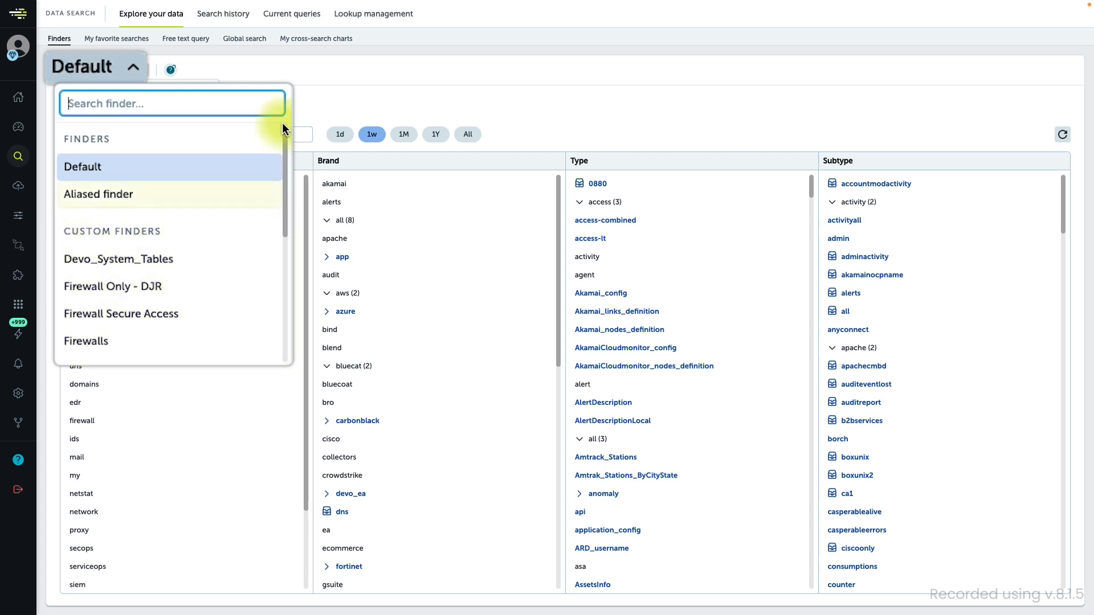
click(162, 202)
click(130, 183)
click(399, 188)
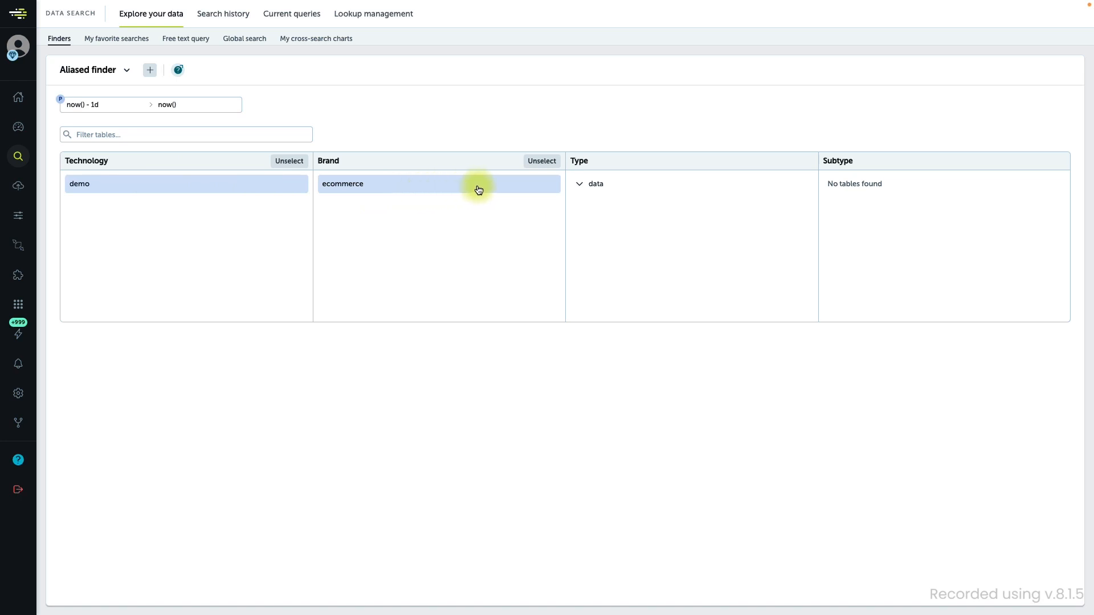
click(627, 184)
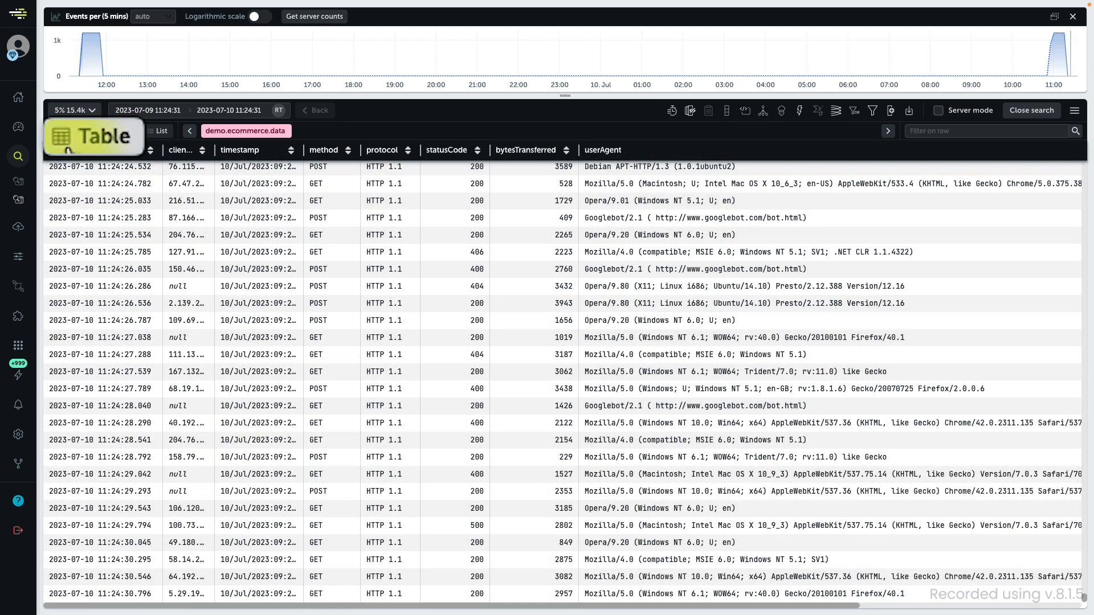
View the events as a list, and return to the table layout
click(158, 130)
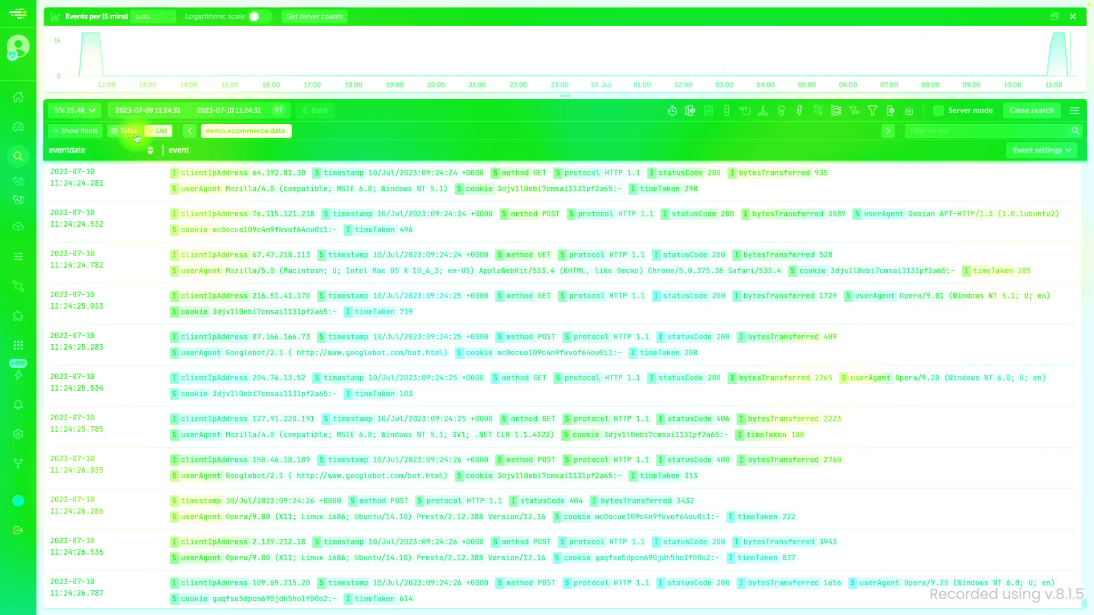
click(129, 132)
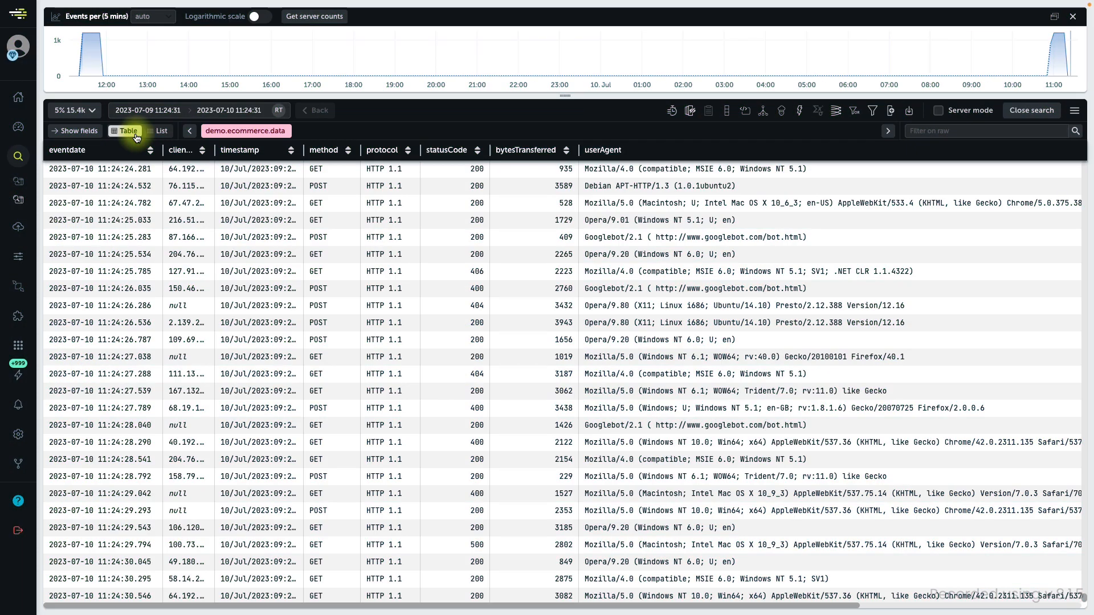
Set the search period to the preset interval Last 12 hours
click(146, 108)
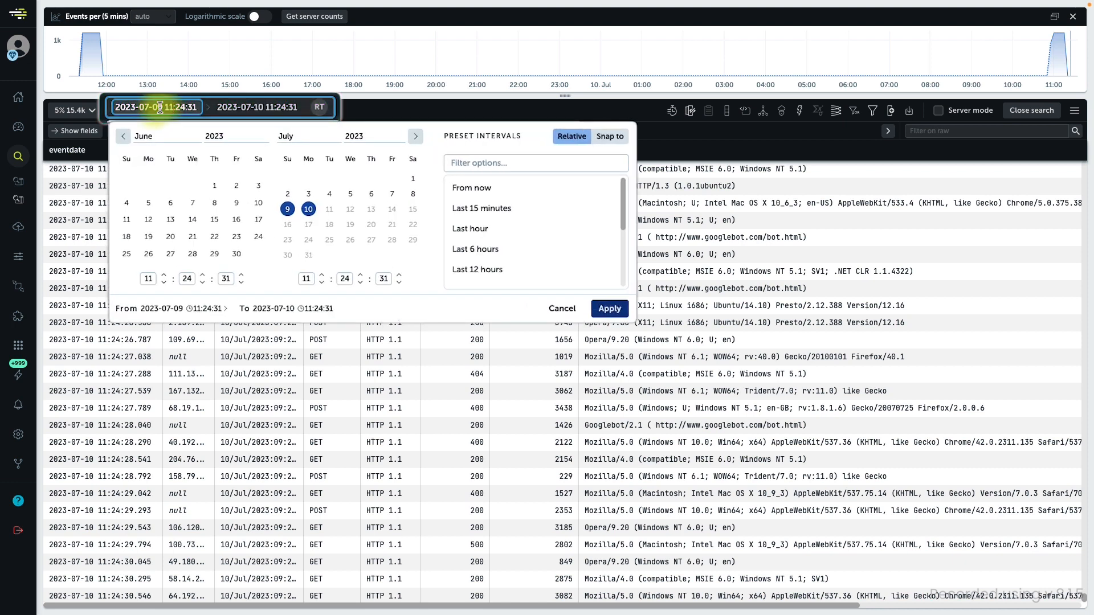
click(549, 204)
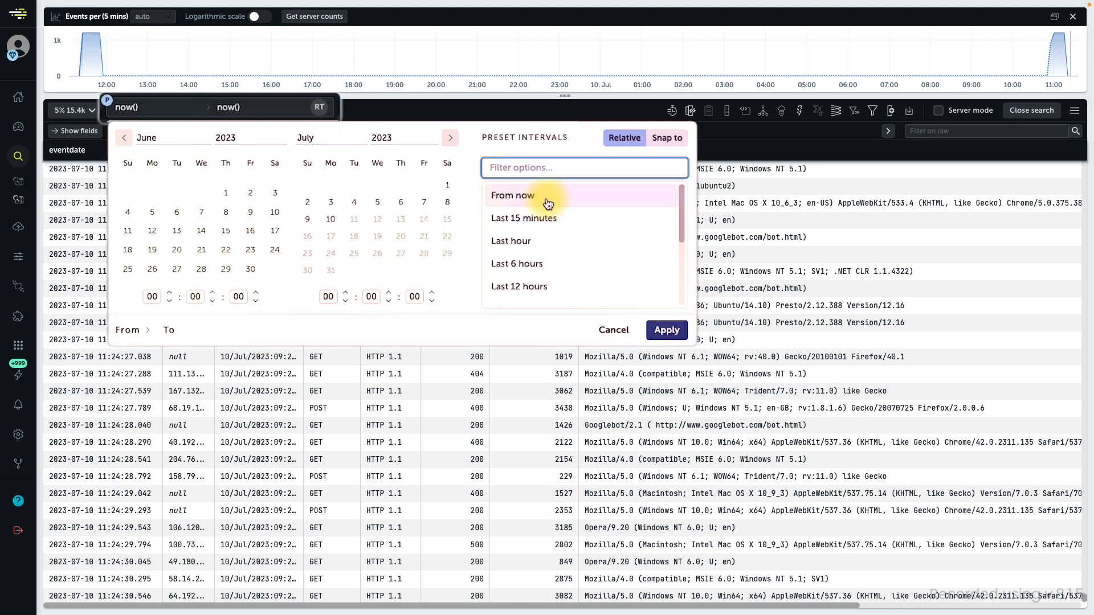
click(555, 288)
click(665, 330)
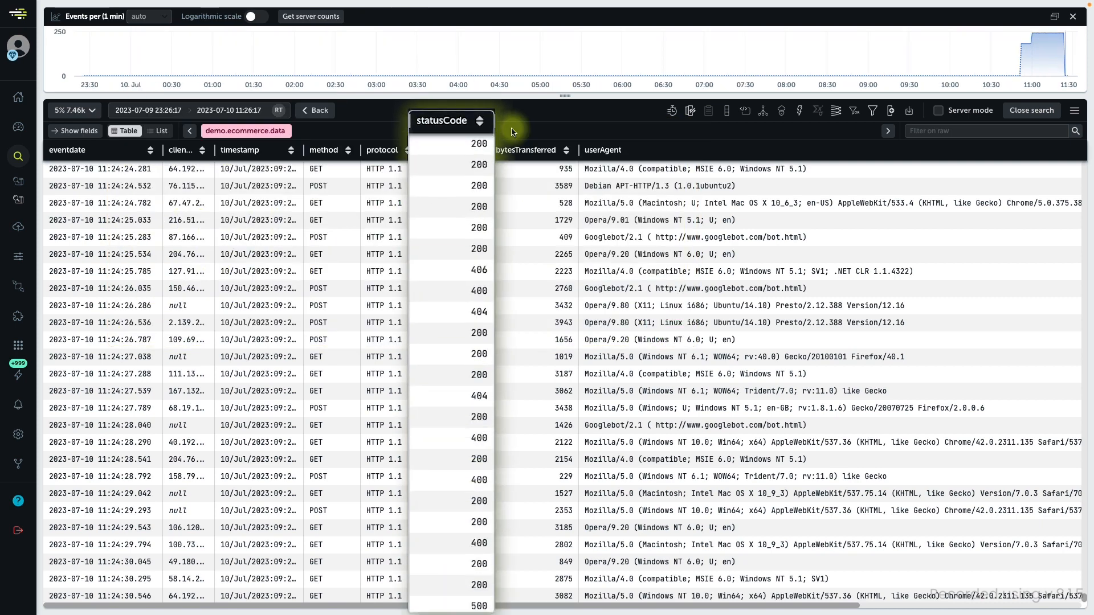
Sort the events by statusCode in ascending and in descending order, and clear the sorting
click(481, 124)
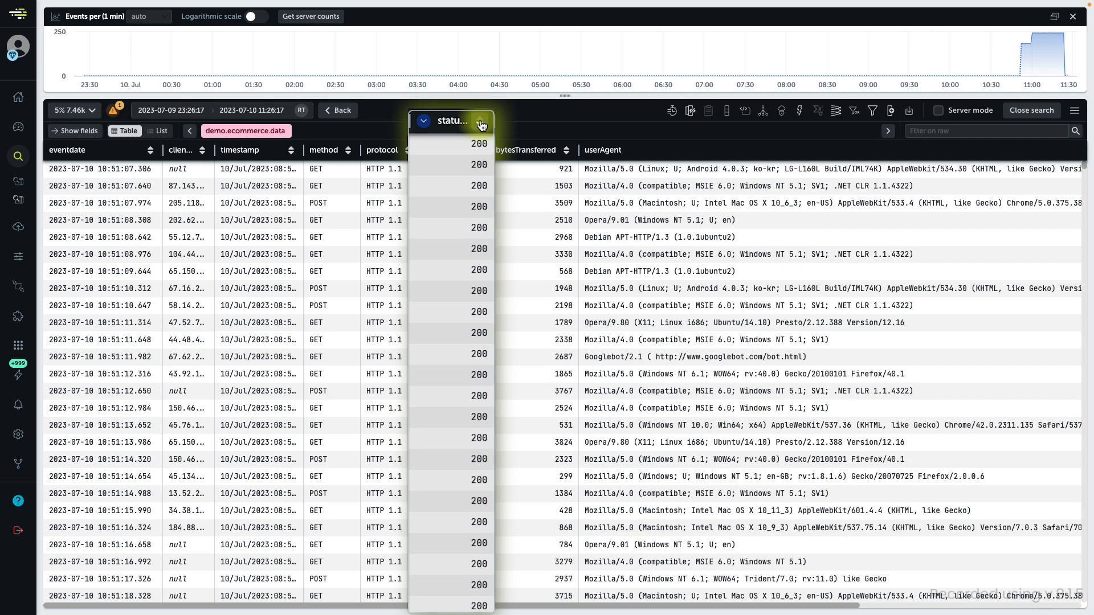
click(481, 126)
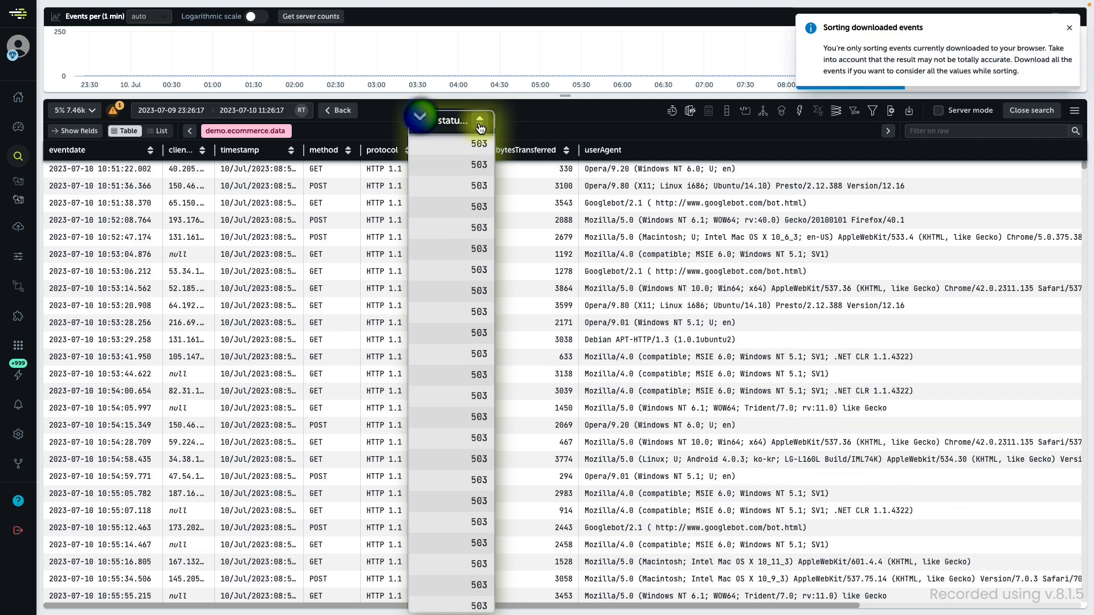
click(420, 116)
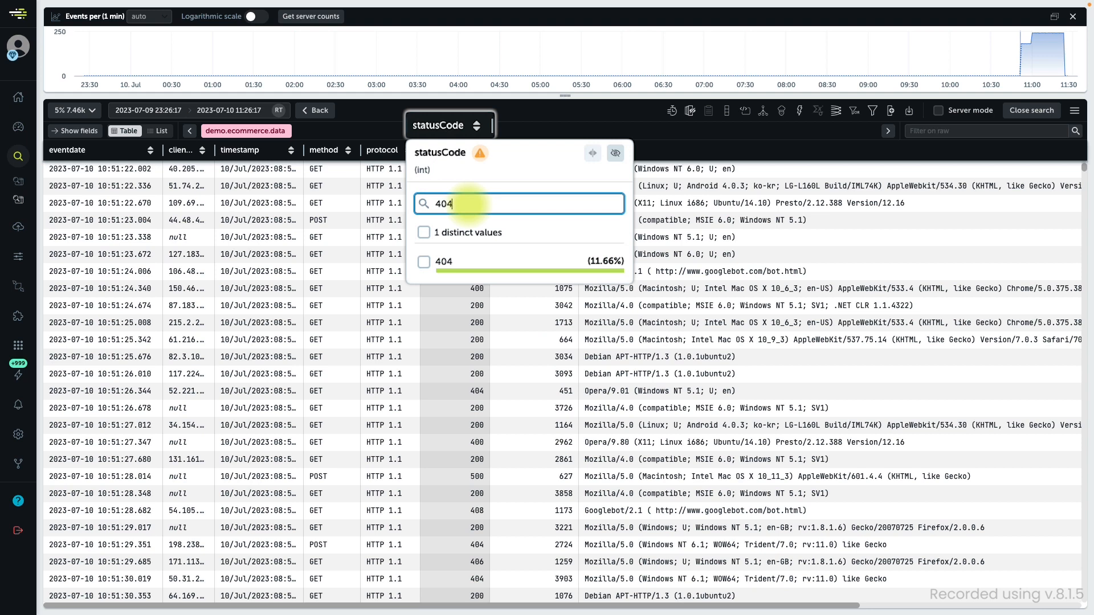
Filter the events to statusCode equal to 404, and group them every 5 minutes by statusCode with a count
click(504, 260)
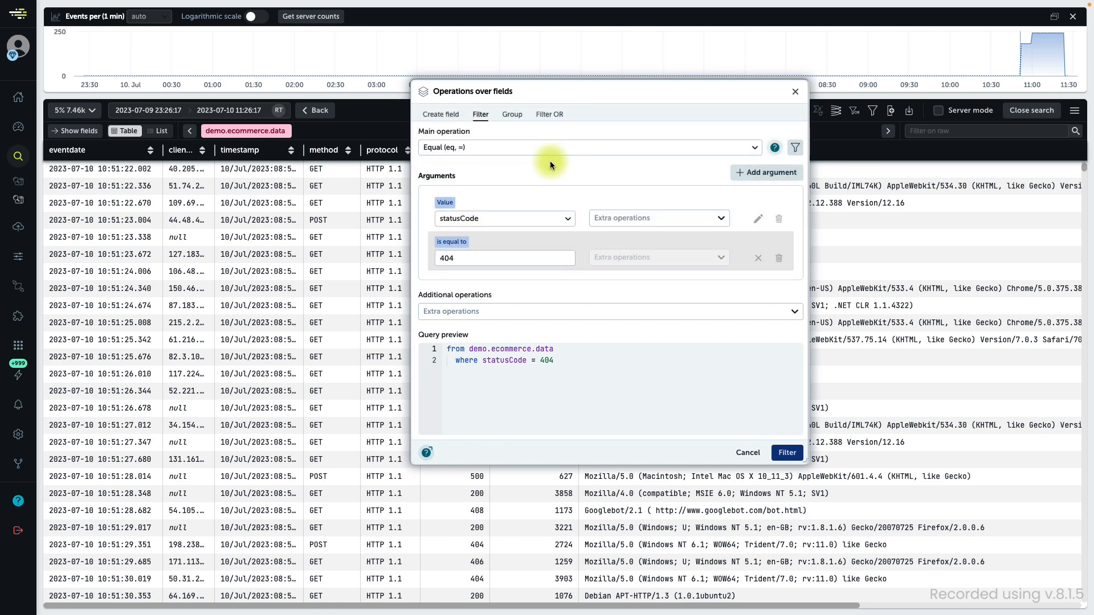
click(787, 452)
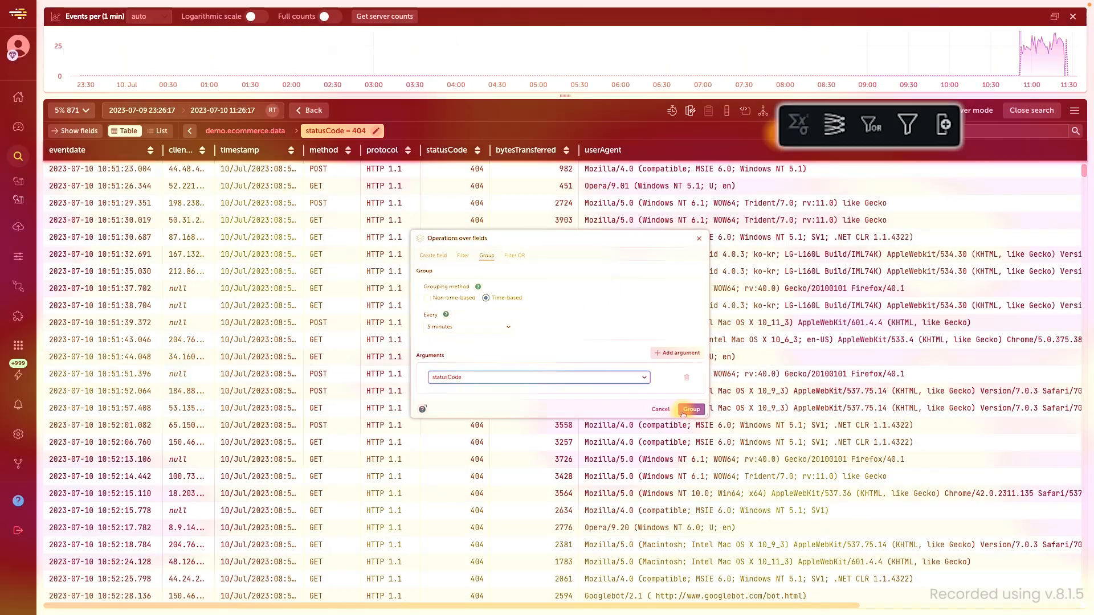
click(691, 410)
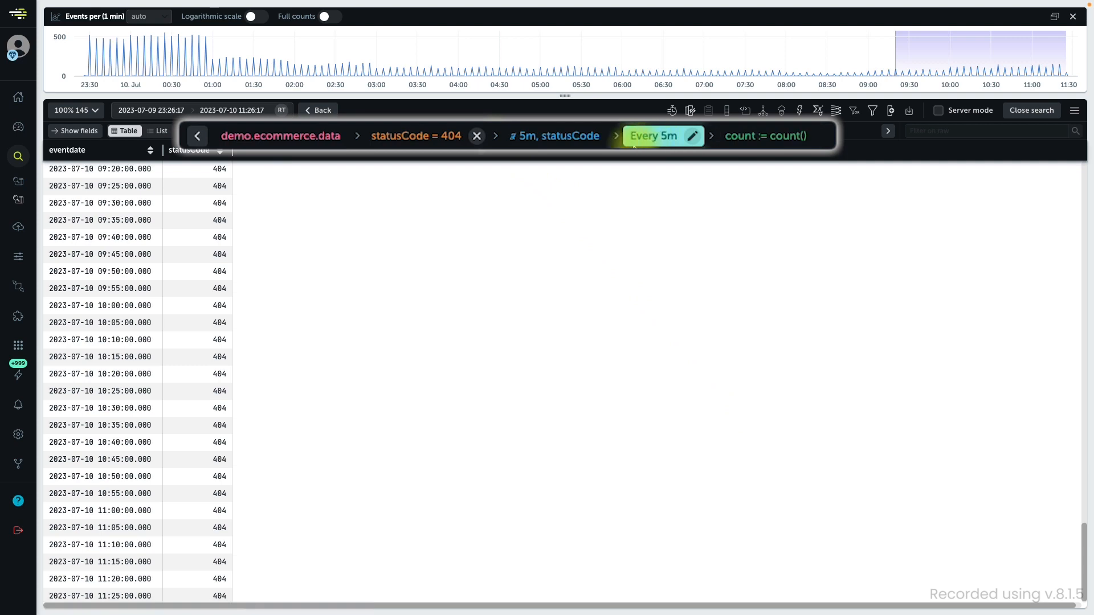
Review the data at the earlier query stages statusCode = 404 and demo.ecommerce.data, and return to the final count stage
click(440, 141)
click(308, 140)
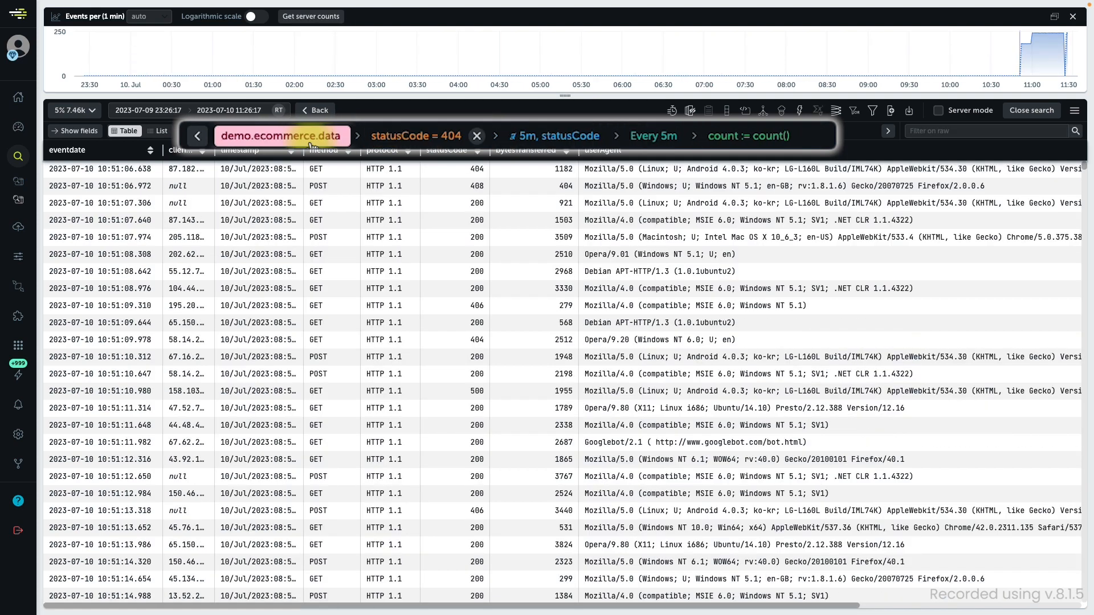
click(734, 140)
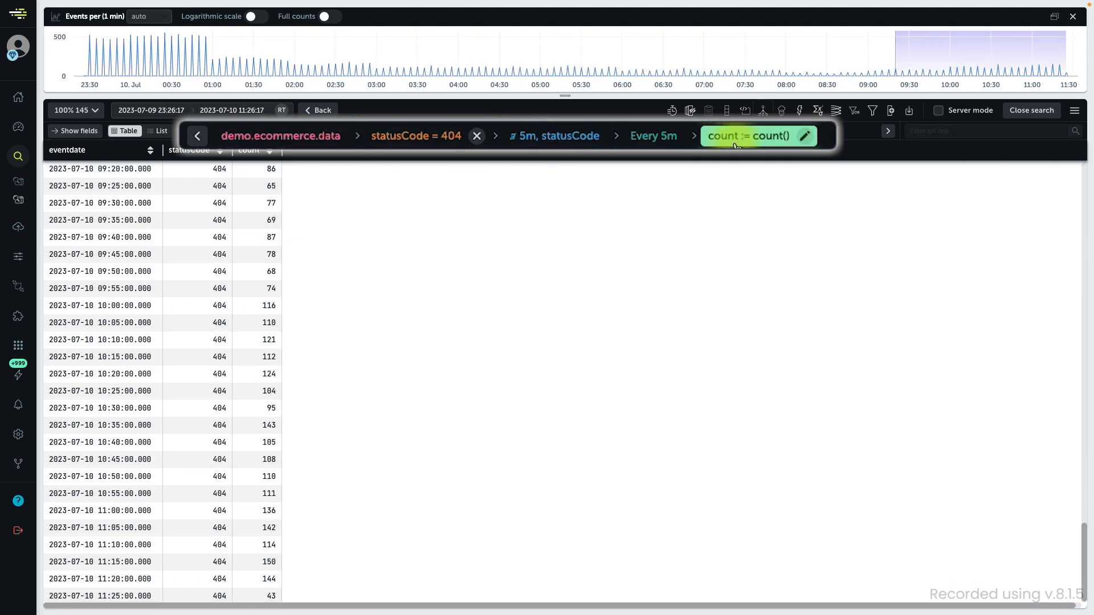
Using the node tree, branch a statusCode = 200 filter off demo.ecommerce.data, and return to the 404 branch
click(764, 109)
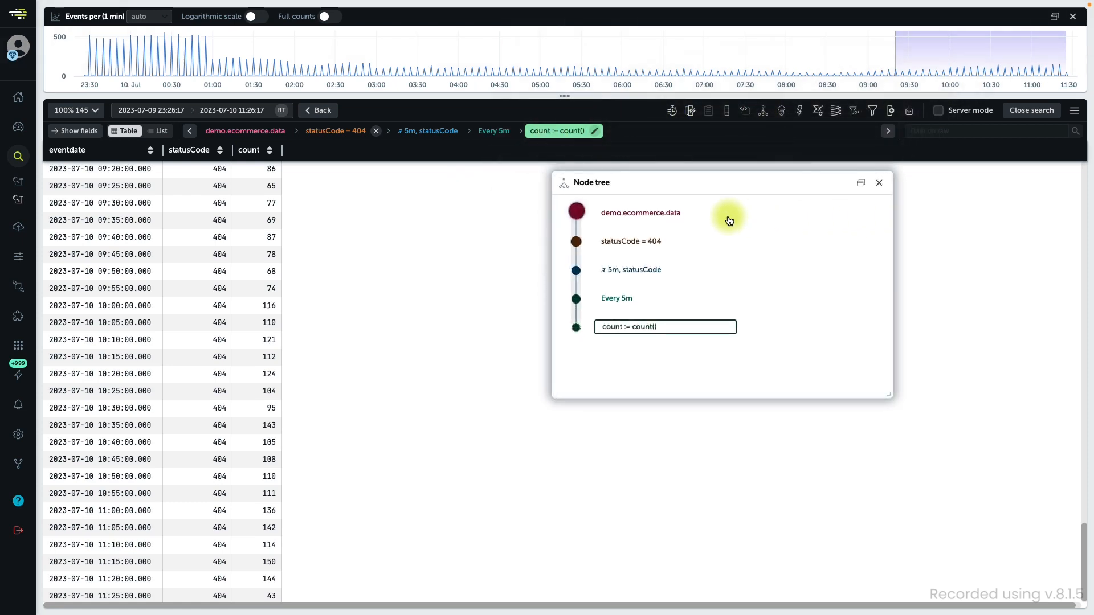
click(662, 216)
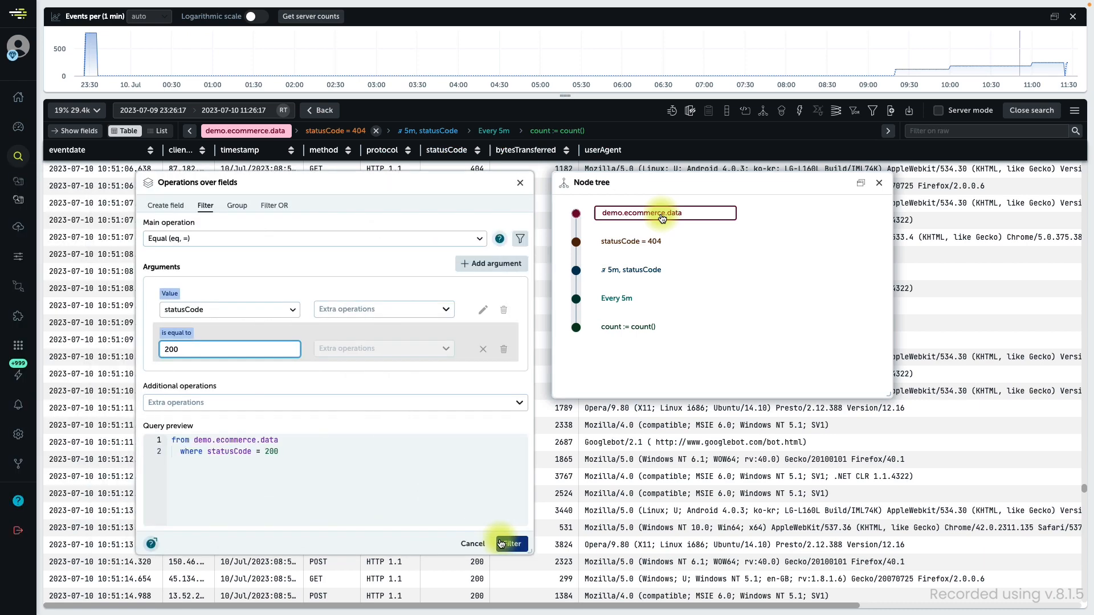
click(501, 543)
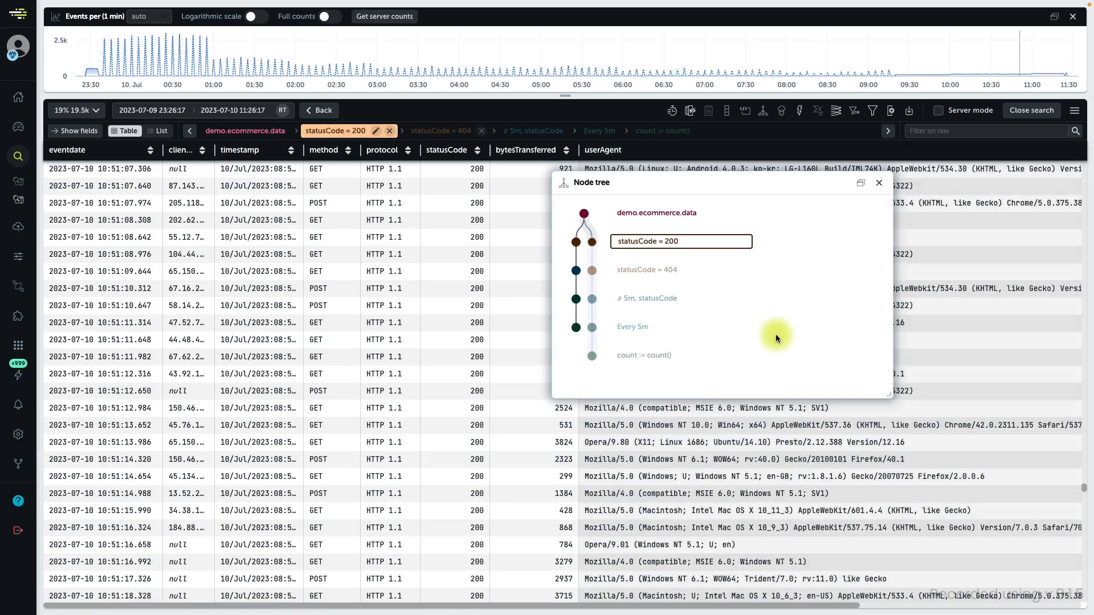
click(581, 246)
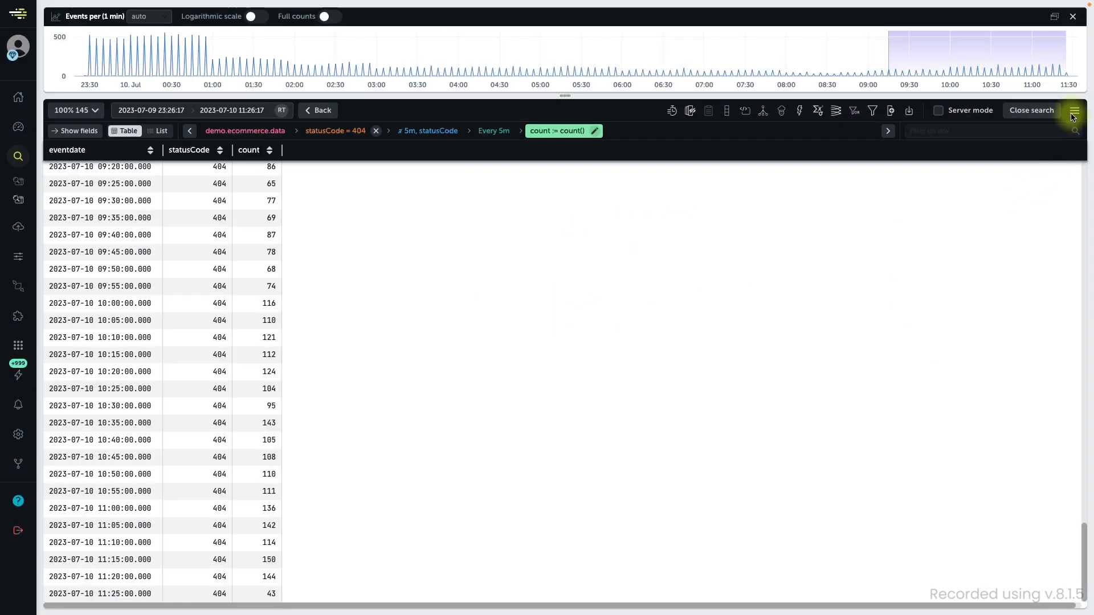
Look through the chart and graphical correlation options available for the query
click(1074, 112)
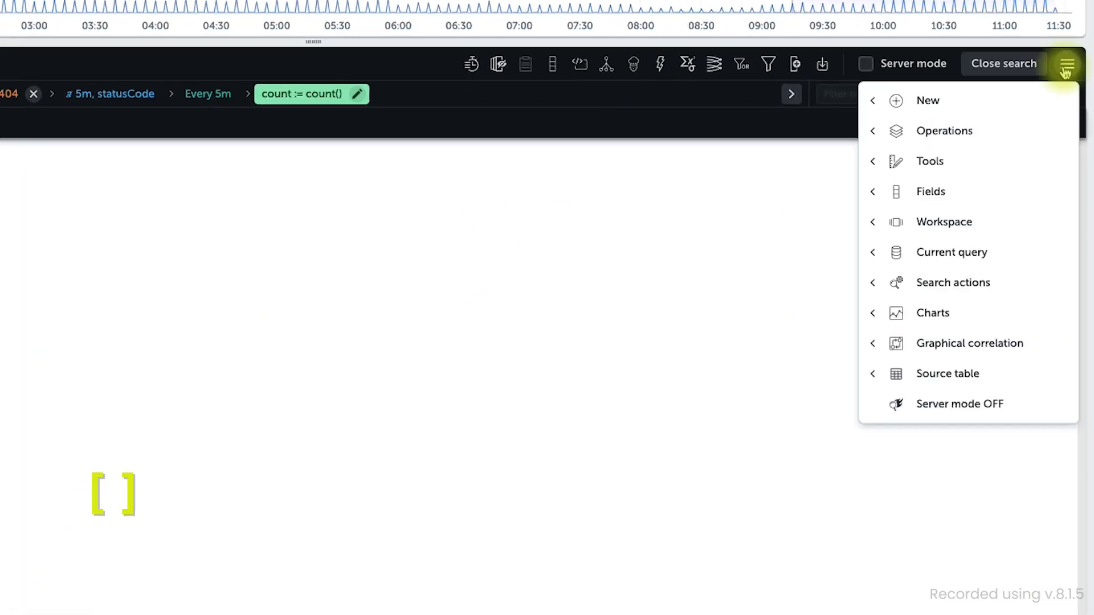
mouse_move(940, 350)
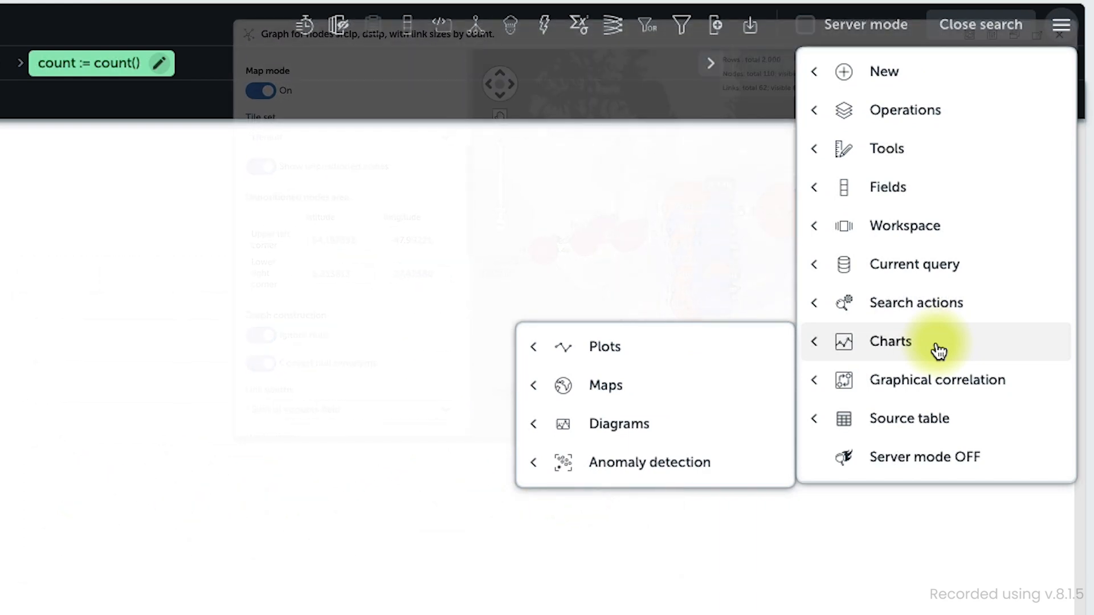
mouse_move(933, 391)
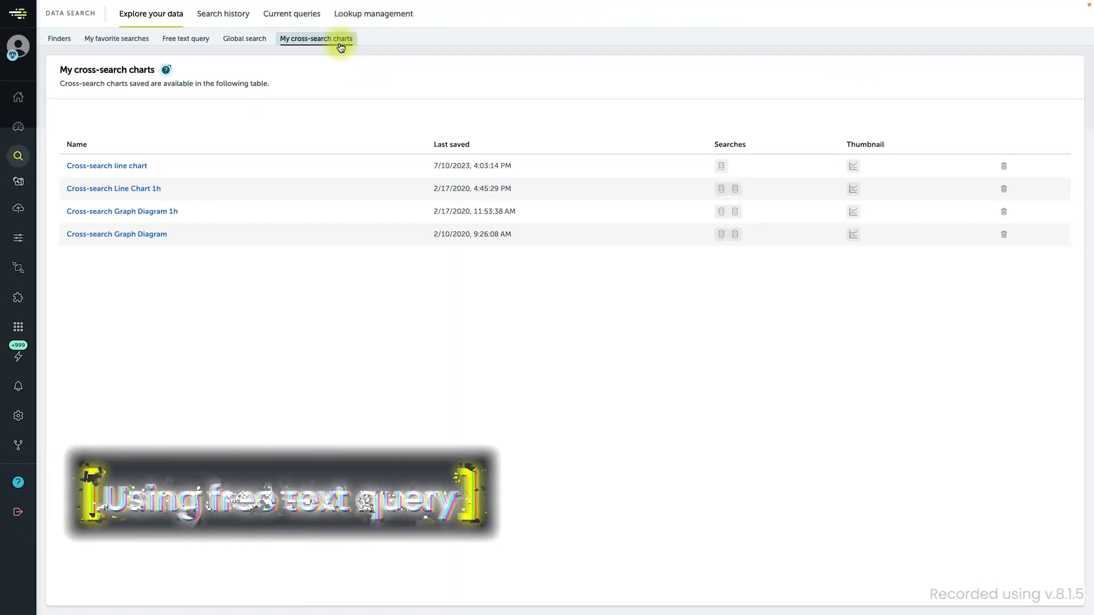
Run a free text query on demo.ecommerce.data that filters statusCode = 200, groups every 5m by statusCode and selects count() as count
click(174, 53)
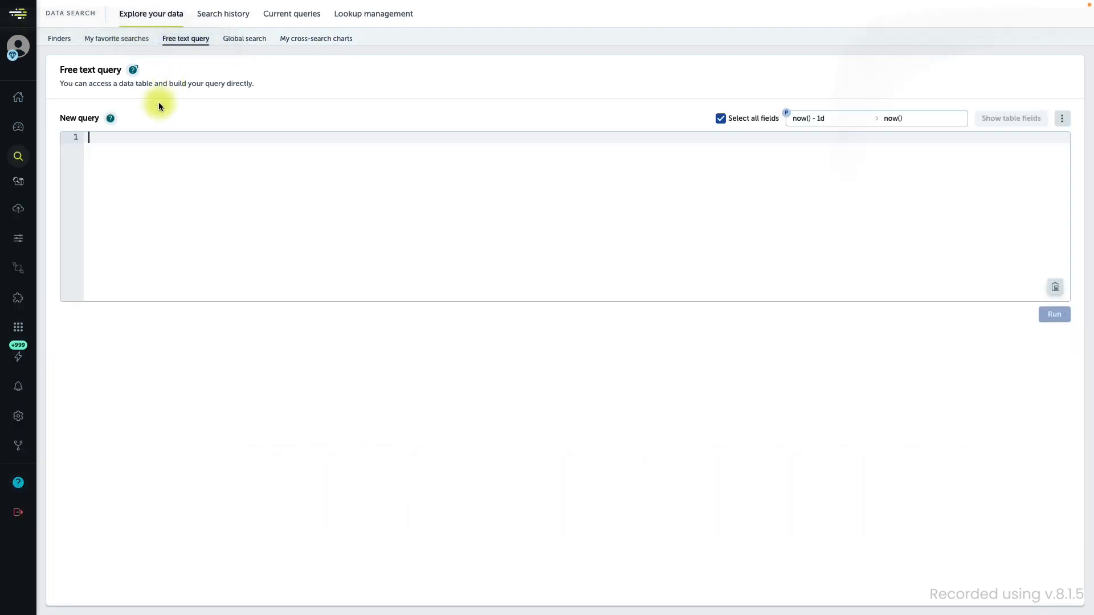
click(142, 139)
text(from demo.ecommerce.data   where statusCode = 404   group every 5m by statusCode   every 5m   select count() as count)
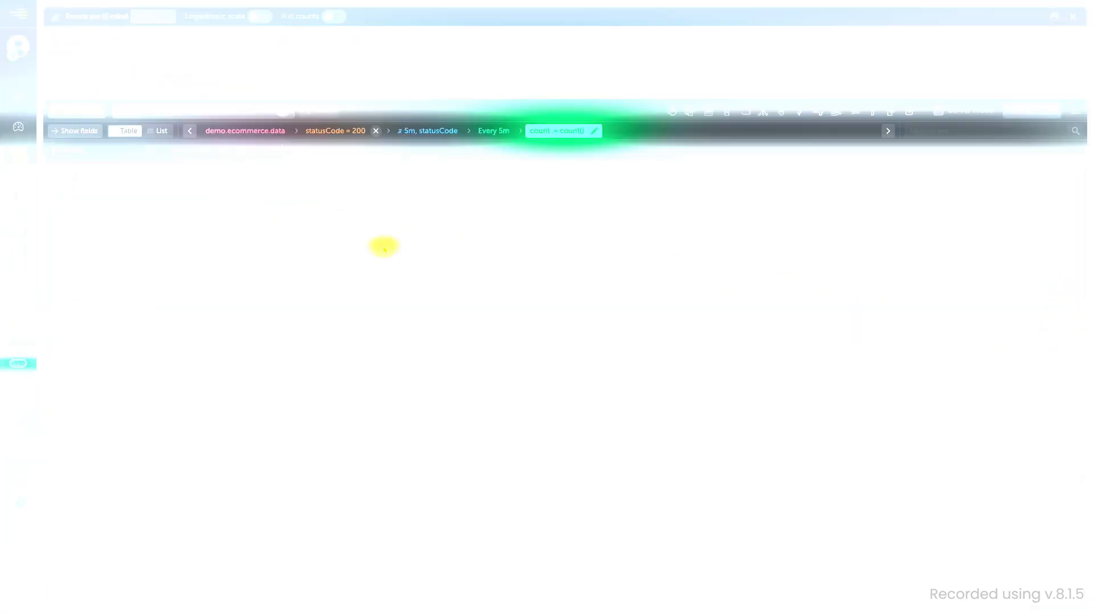
Rename the 200 search "demo.ecommerce.data statuscode 200" and the 404 search "404 statuscode demo.ecommerce.data"
mouse_move(145, 200)
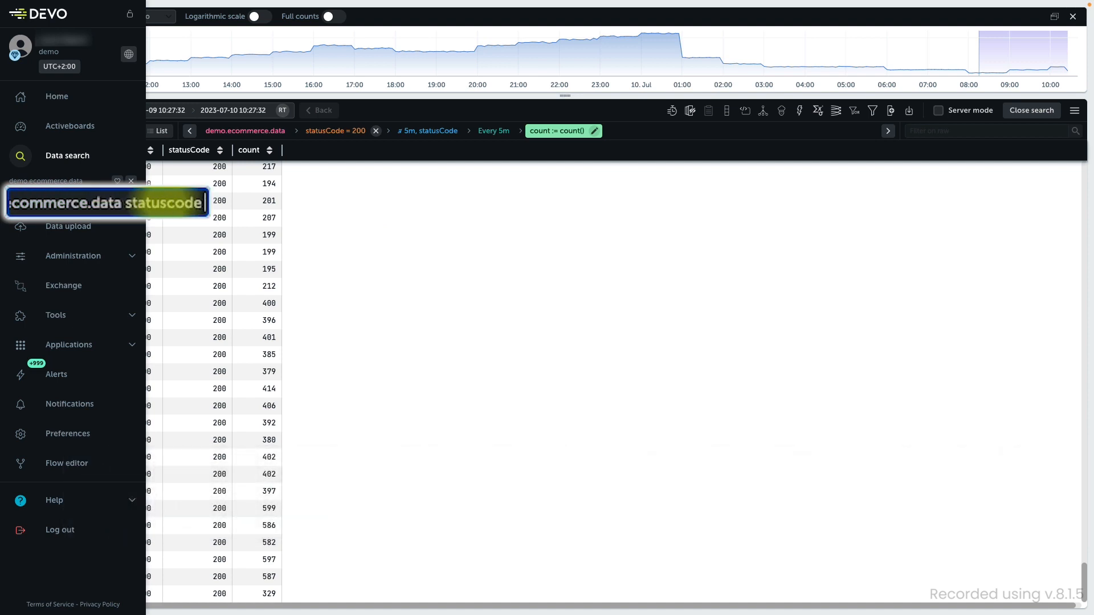
text(200)
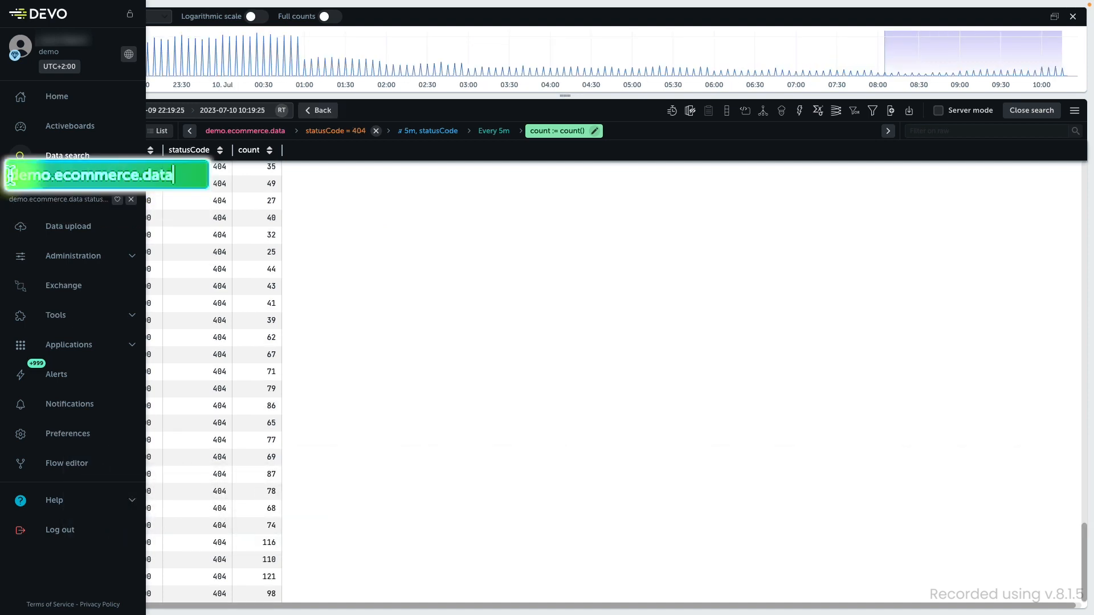
click(17, 178)
text(404 st)
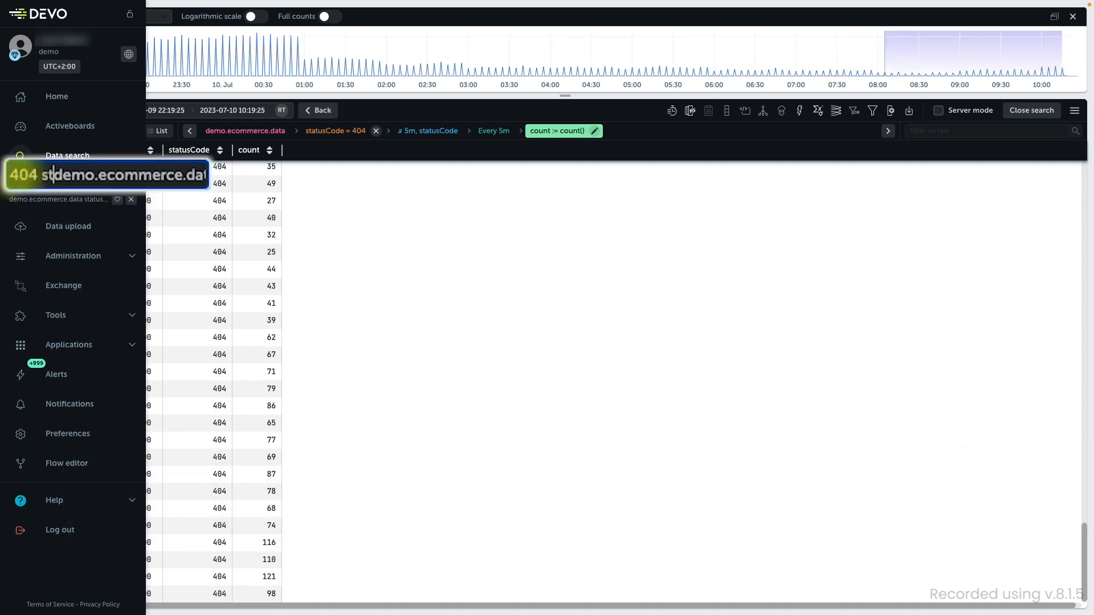
text(atuscode)
key(Return)
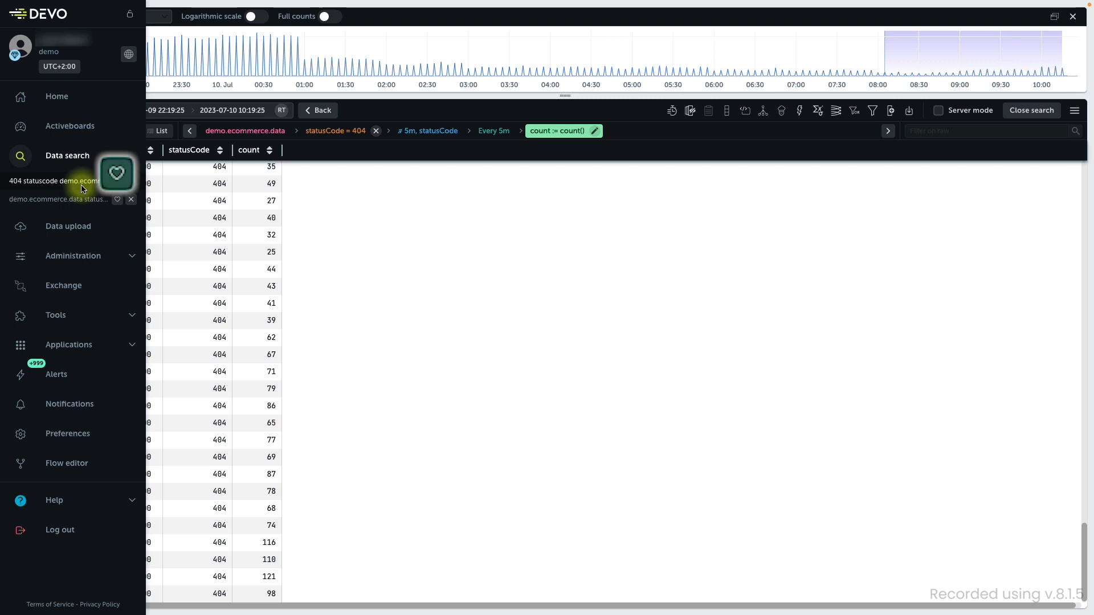
Mark both renamed searches as favorites, and add the statuscode 200 search to the aliased finder
click(117, 200)
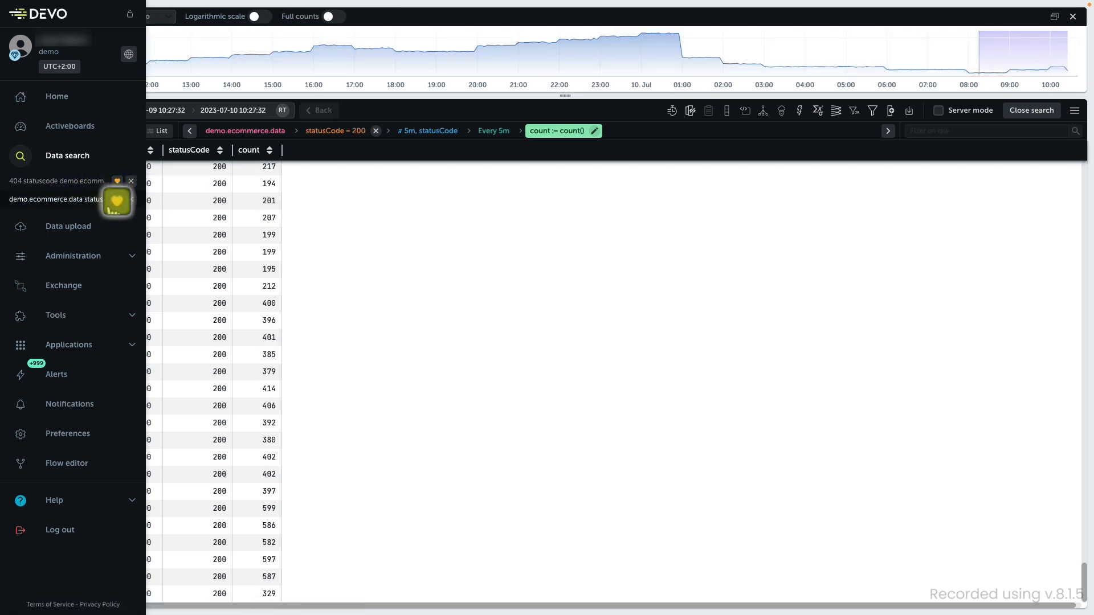
click(1074, 111)
mouse_move(1037, 261)
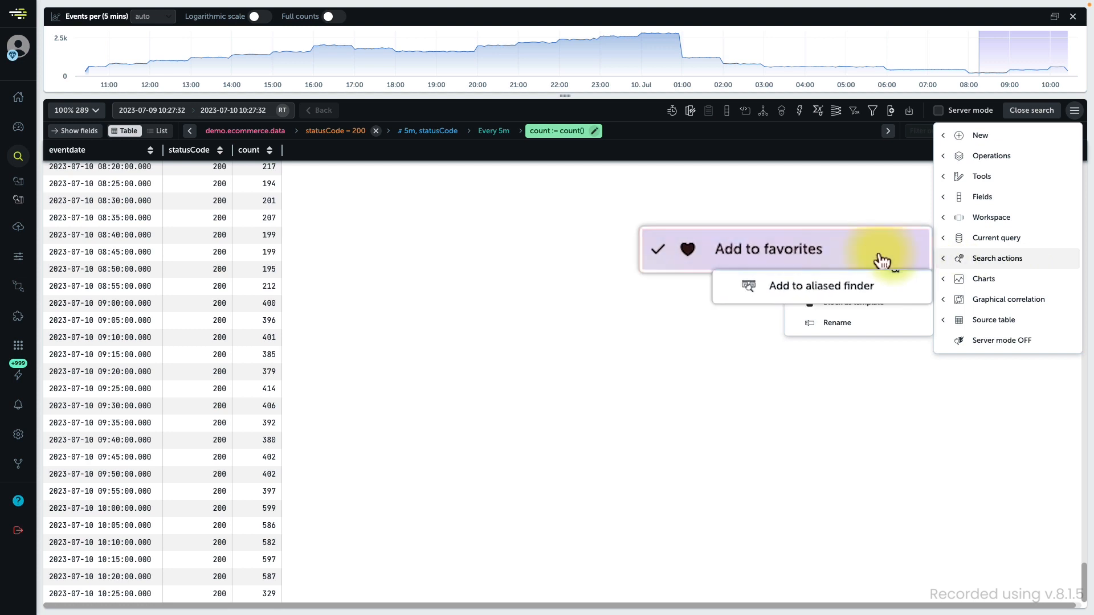
click(878, 302)
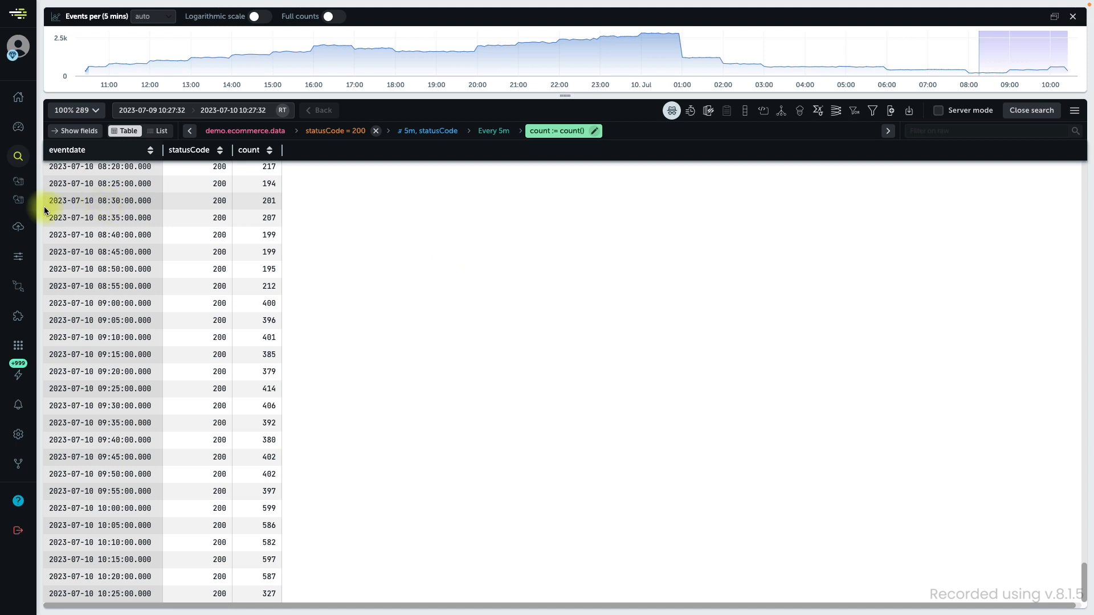
Close the open search demo.ecommerce.data statuscode 200
mouse_move(32, 204)
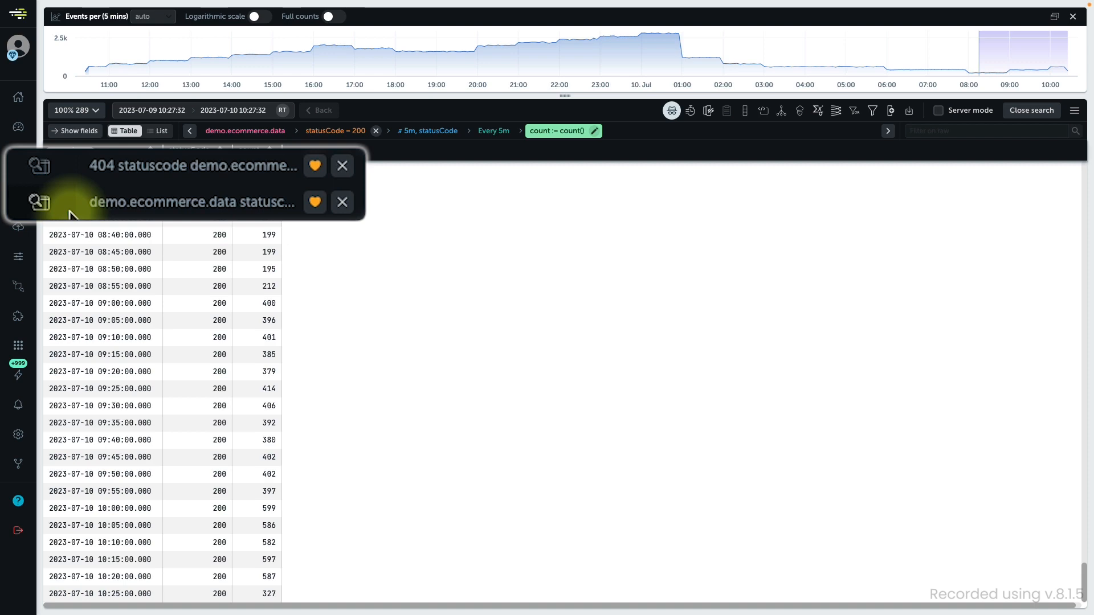
click(343, 203)
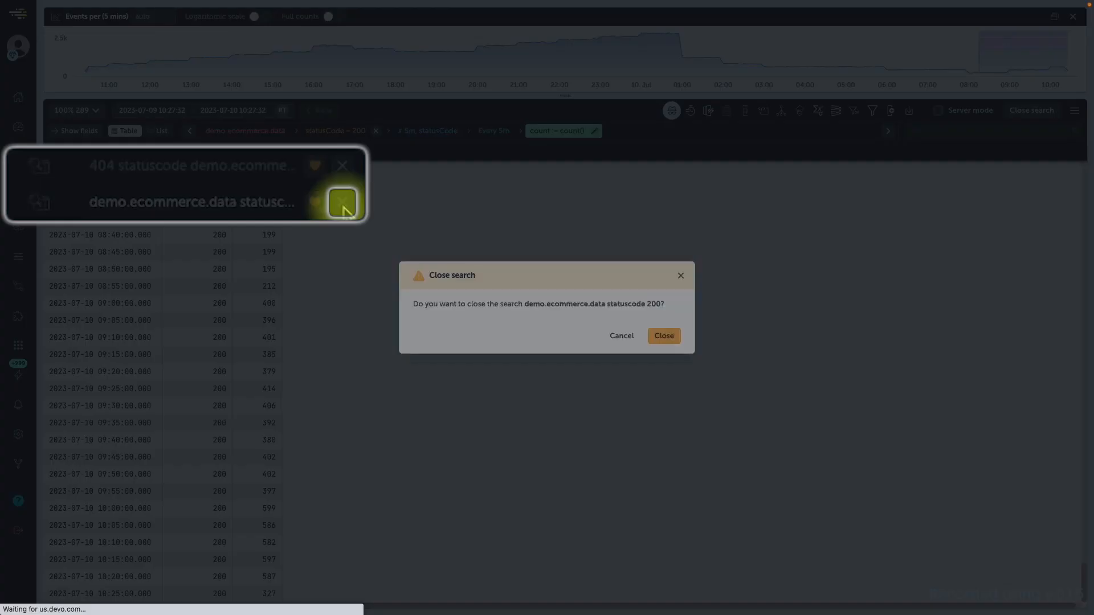
click(663, 336)
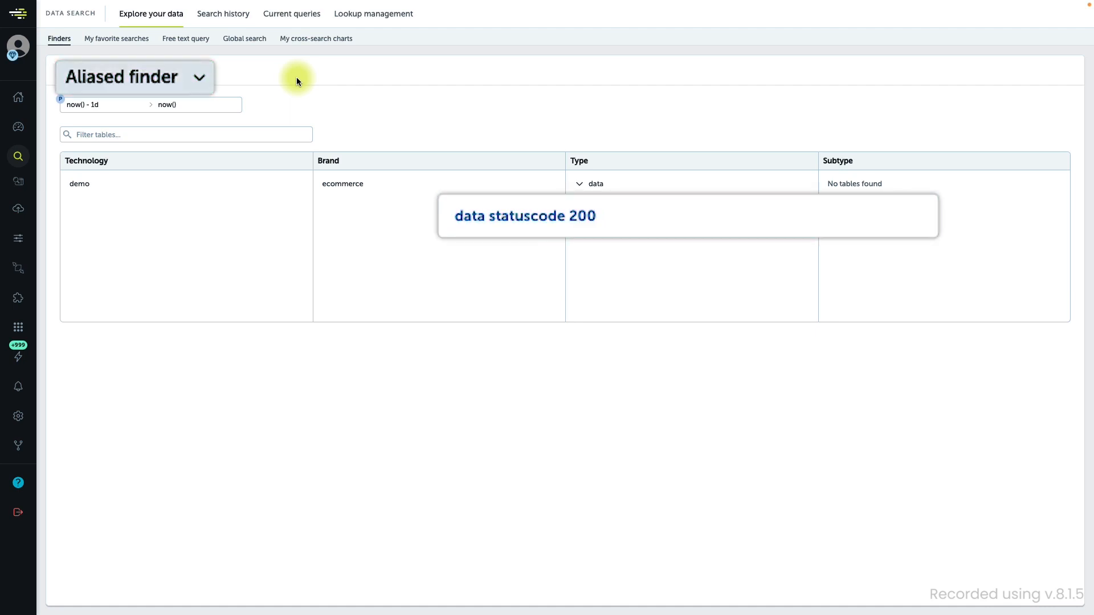
Review the lists of favorite searches, search history and currently running queries
click(126, 49)
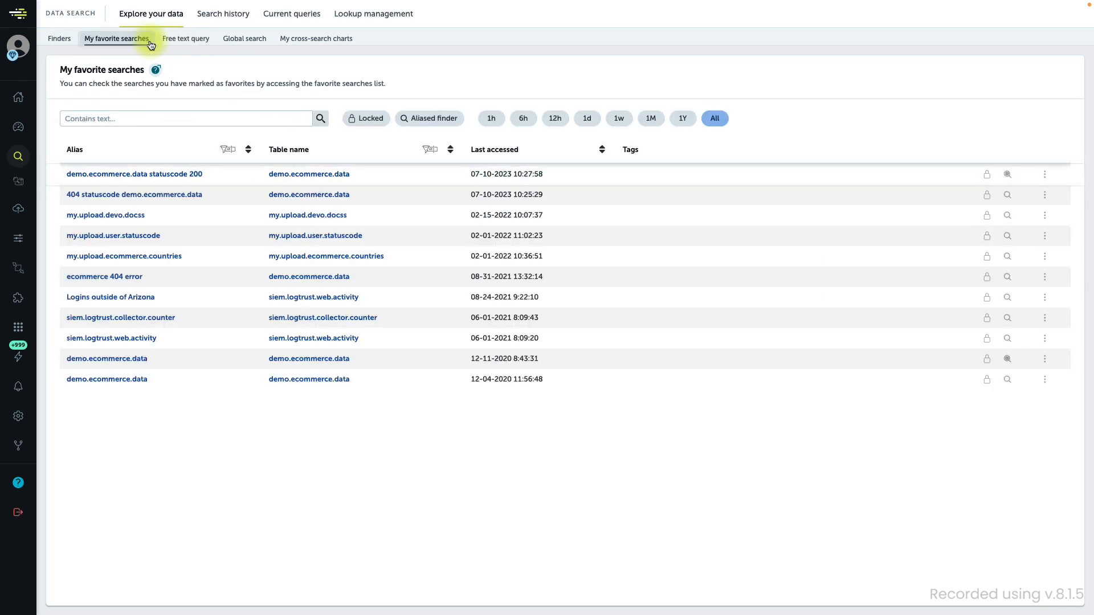
click(285, 43)
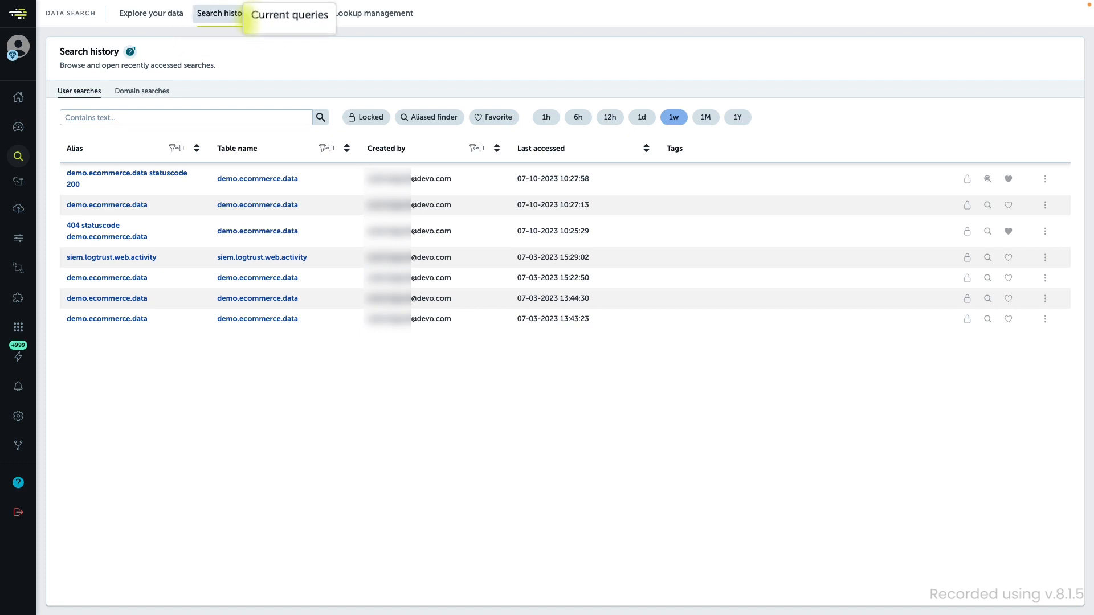
click(251, 20)
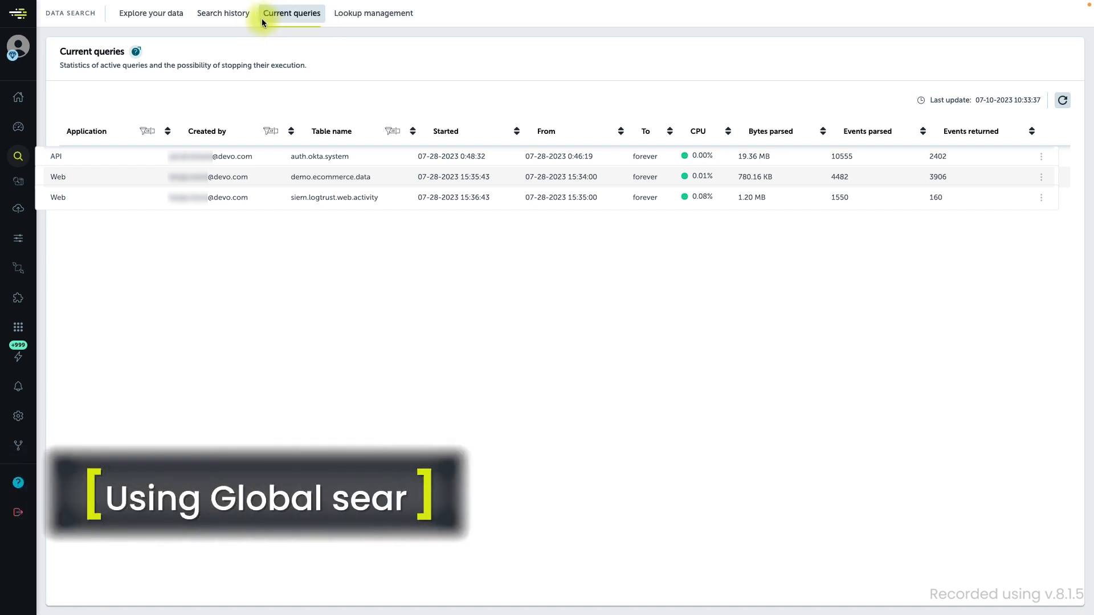
Go to Global search and enter statusCode as the search term
click(266, 43)
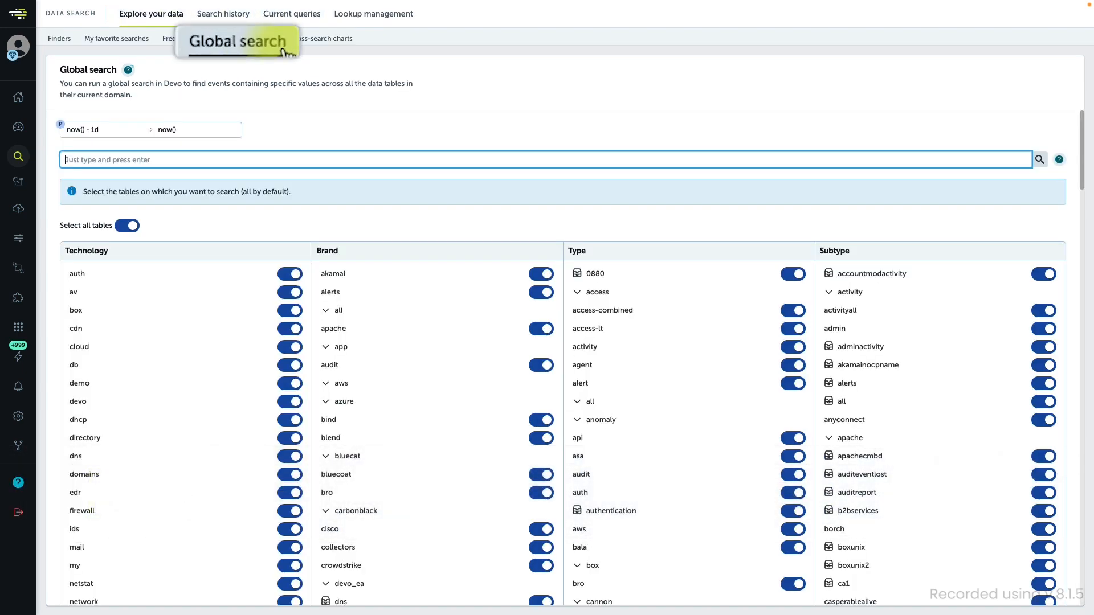
click(288, 160)
text(statusCode)
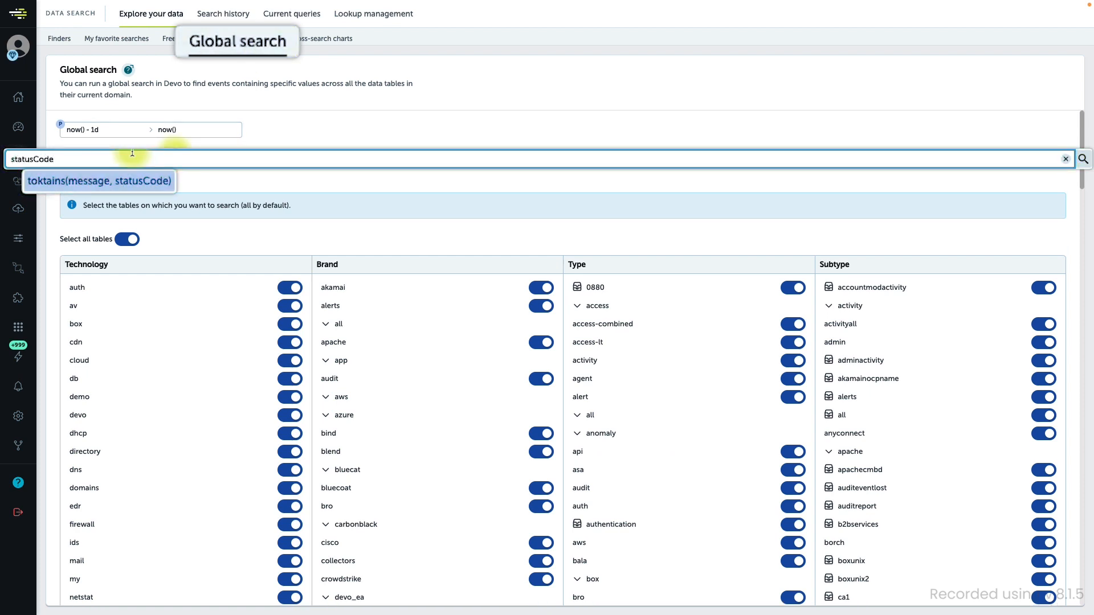
Deselect all tables in the global search, and enable only the demo and devo technologies
click(127, 238)
click(290, 397)
click(290, 415)
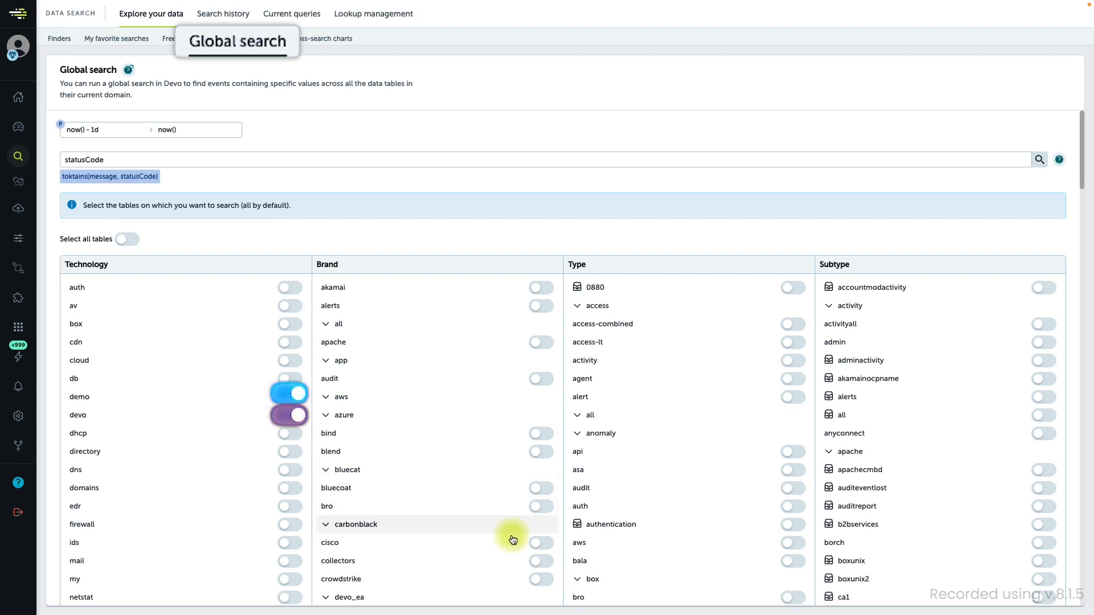
Include the collectors and ecommerce brands and the api and alert types in the global search
click(540, 560)
scroll(540, 455, down, 5)
click(541, 385)
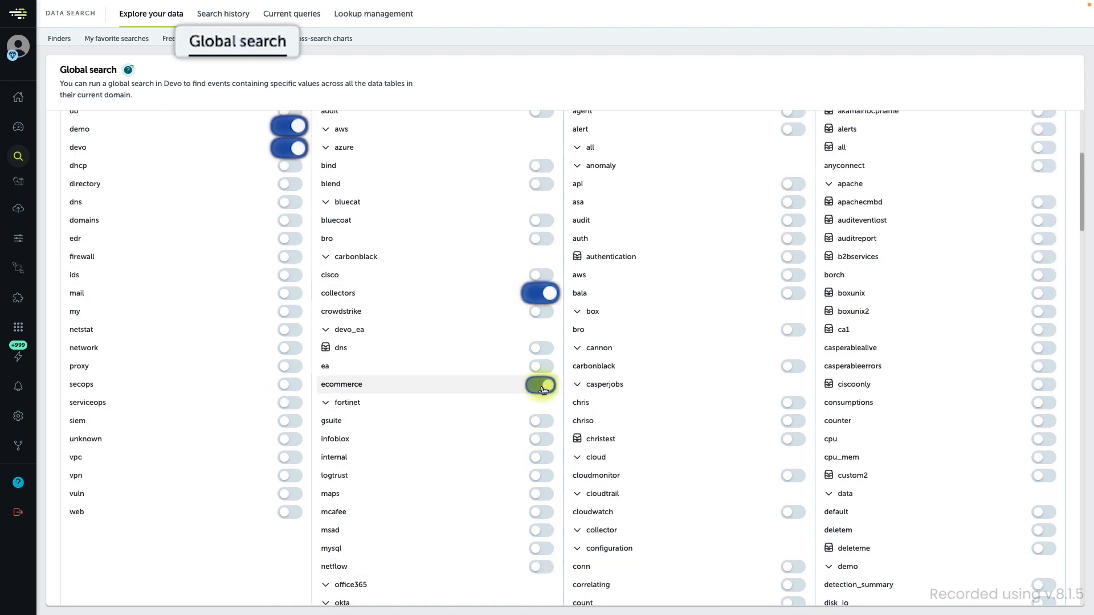
click(788, 186)
click(794, 130)
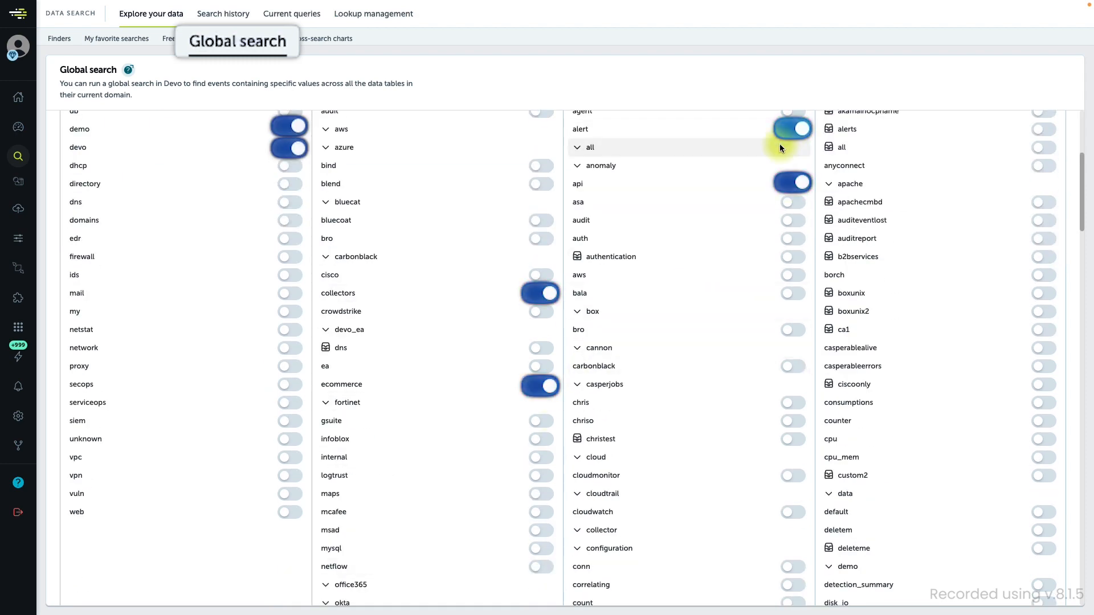